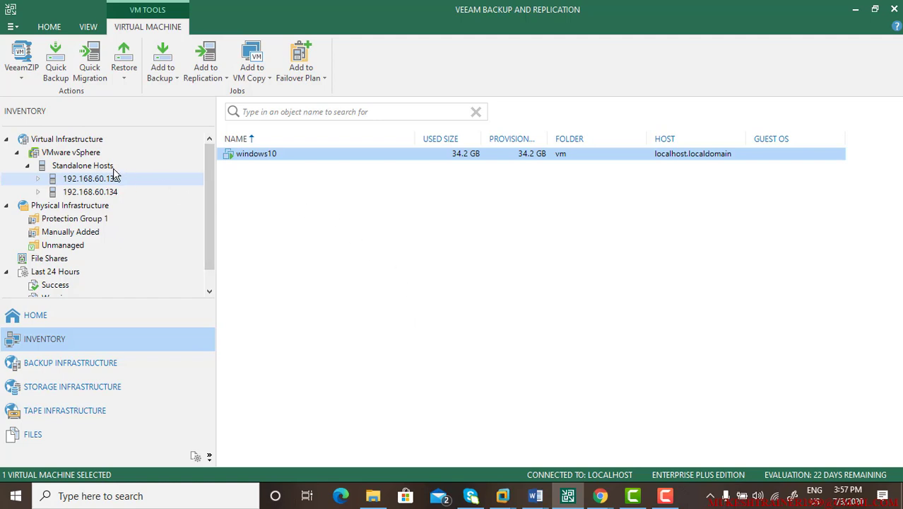
click(22, 78)
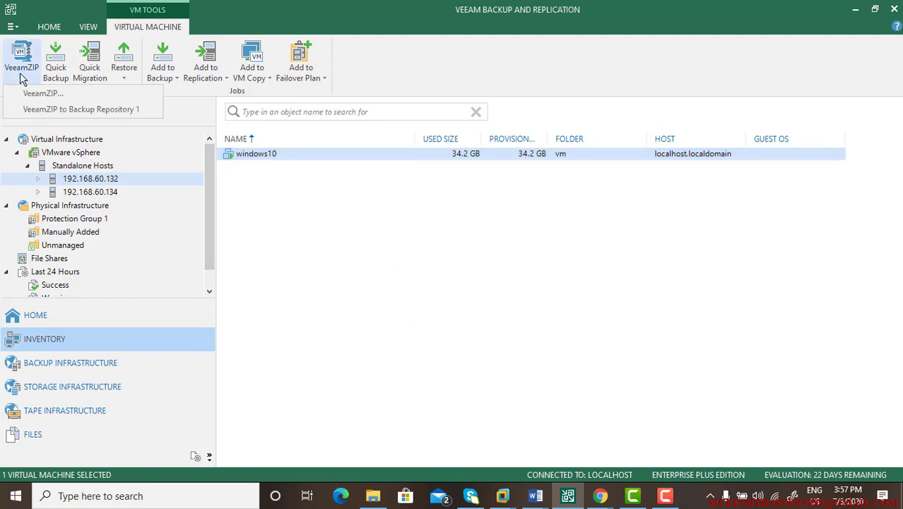
click(264, 210)
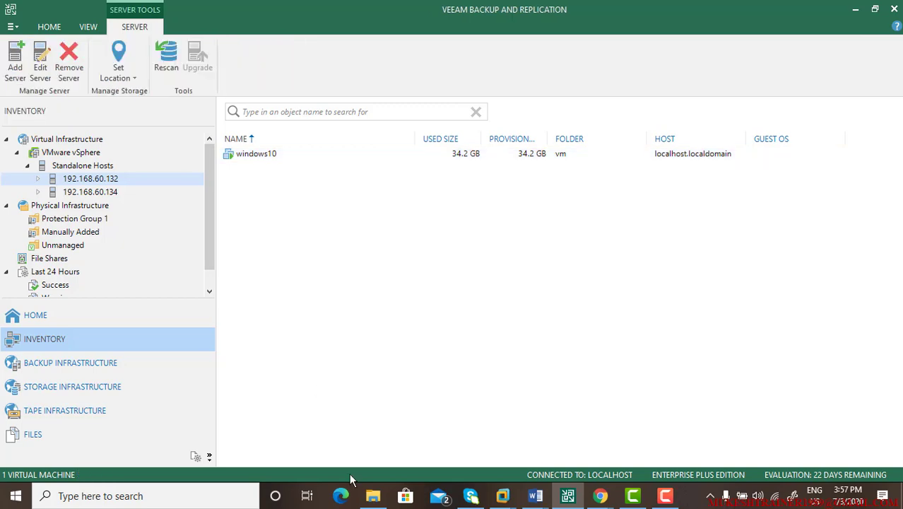
Switch to File Explorer and open the full backup file windows10D2020-07-03T122751_1CE4 from the Backups folder on drive F:
click(373, 495)
click(68, 386)
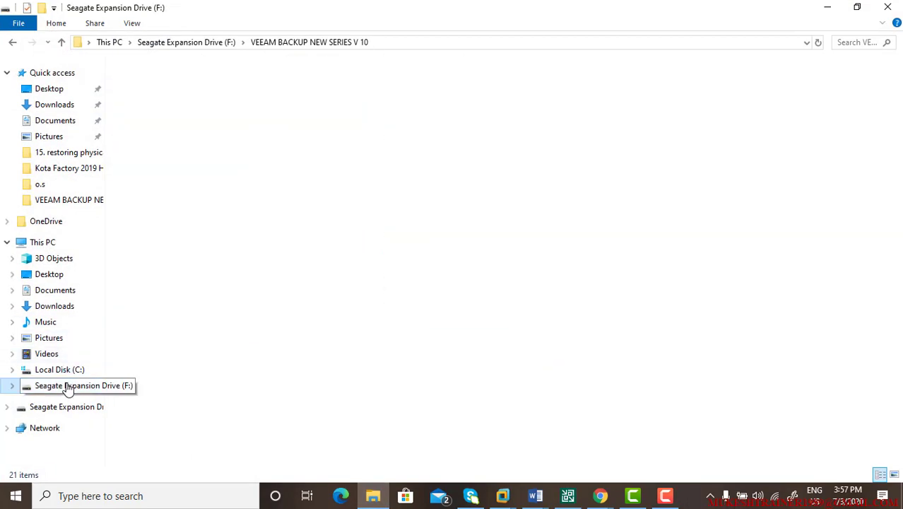
double_click(177, 96)
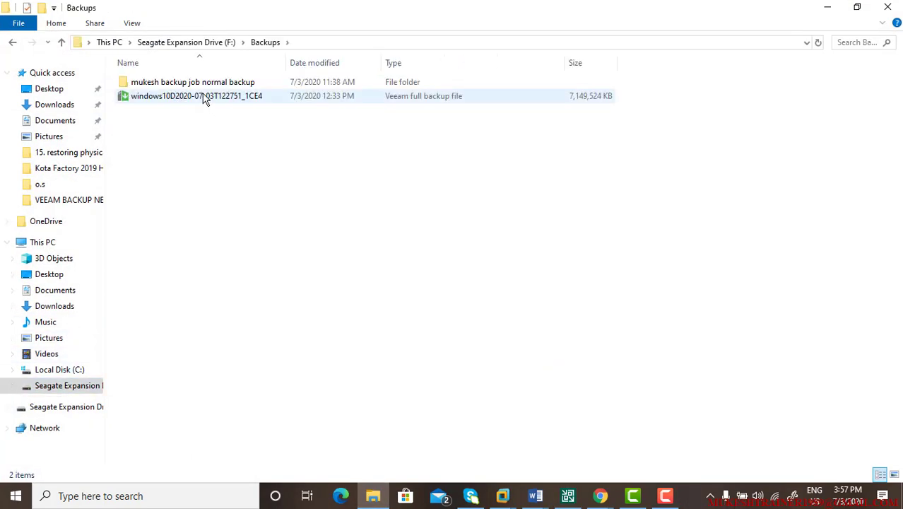
click(180, 100)
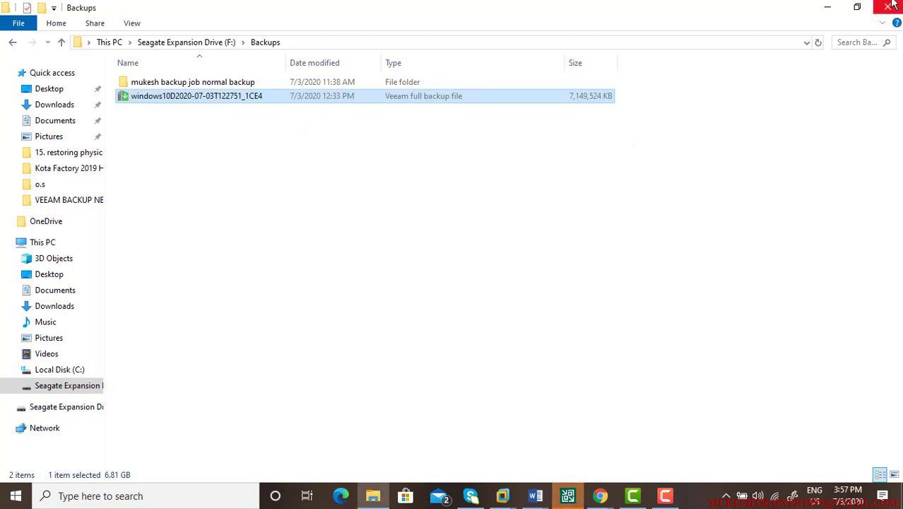
click(824, 10)
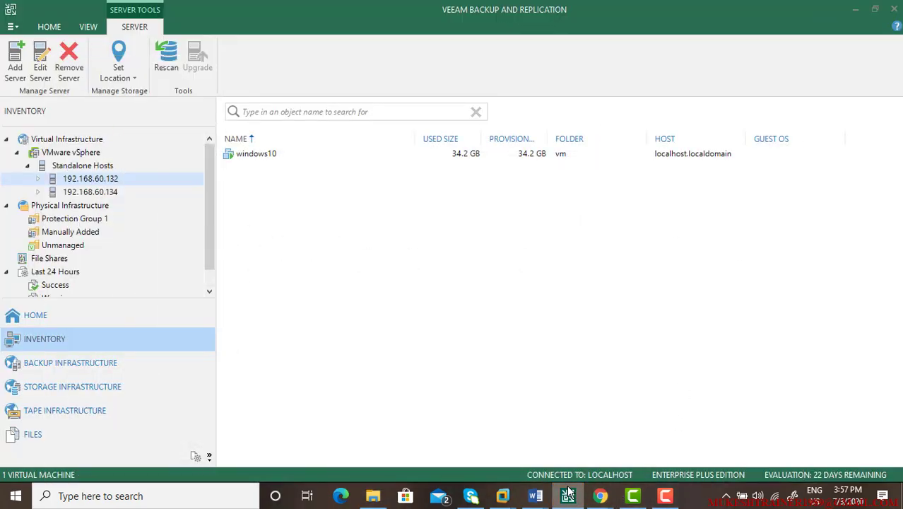
Return to Veeam Backup and Replication and select the windows10 machine in the backup file's properties
click(569, 493)
click(570, 492)
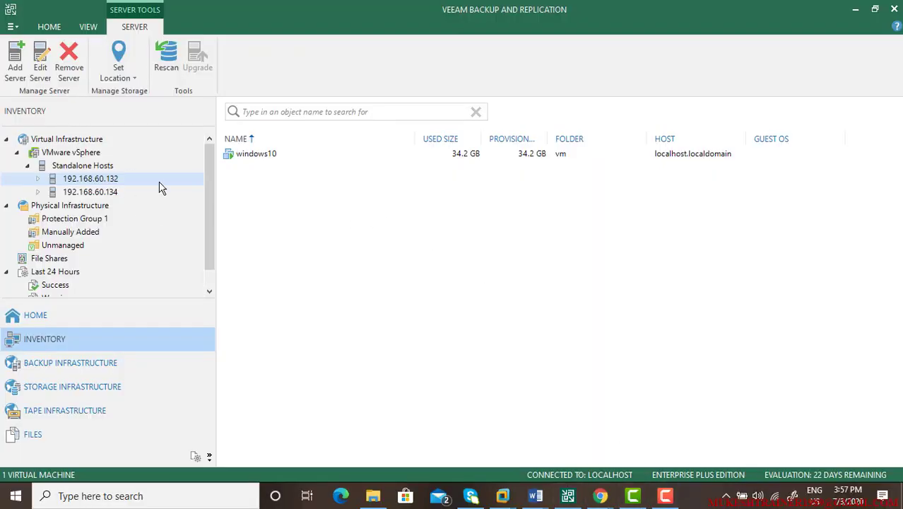
mouse_move(569, 500)
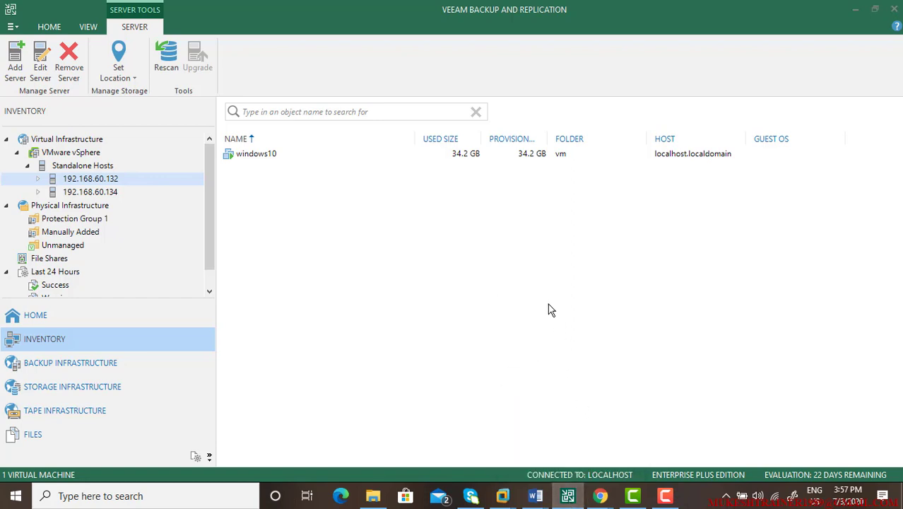
key(super+d)
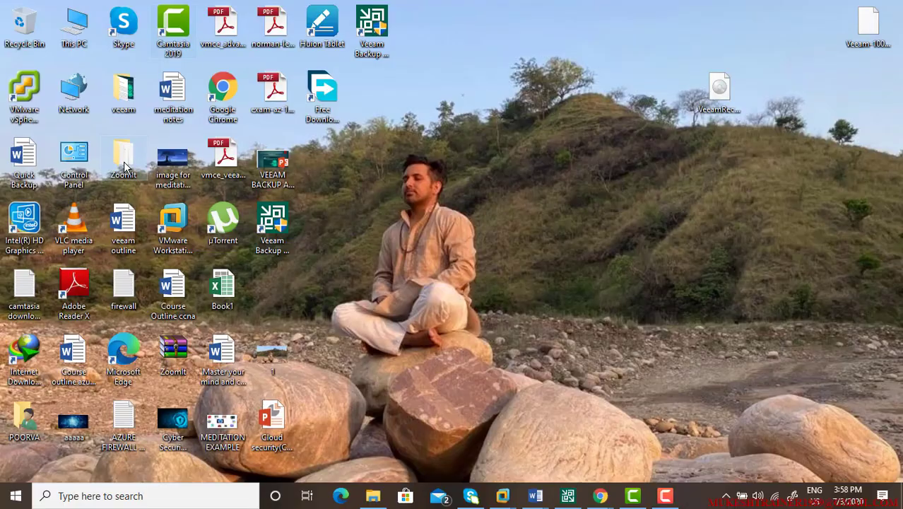
key(super+d)
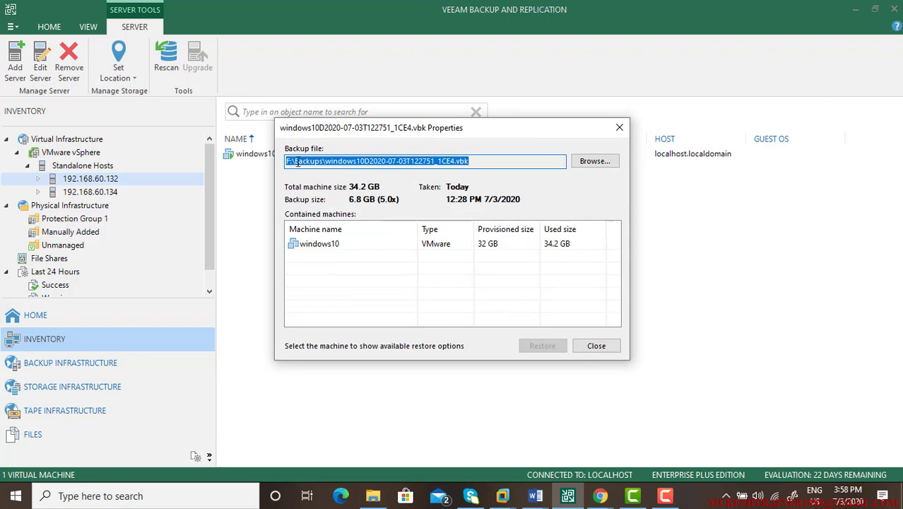
drag(295, 161, 521, 163)
click(327, 252)
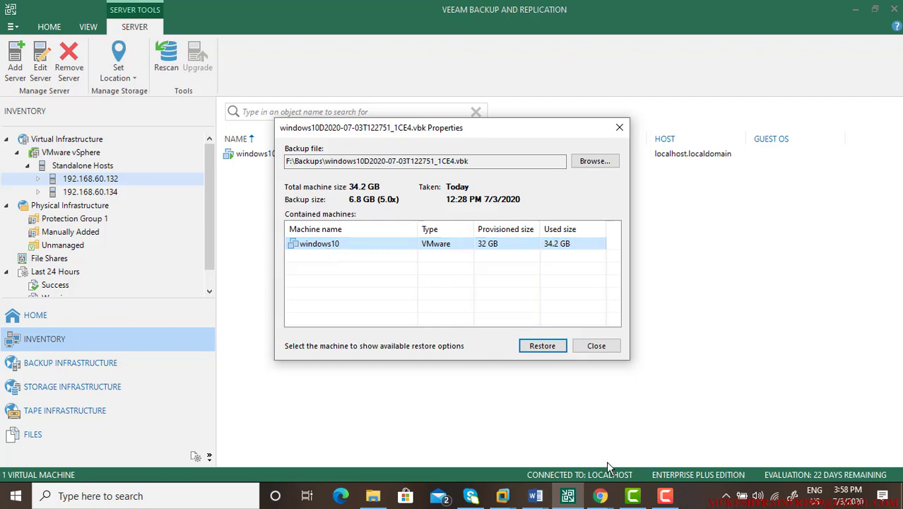
Log in to host 192.168.60.132 in VMware vSphere Client with the user name and account password, ignoring the certificate warning
key(super+d)
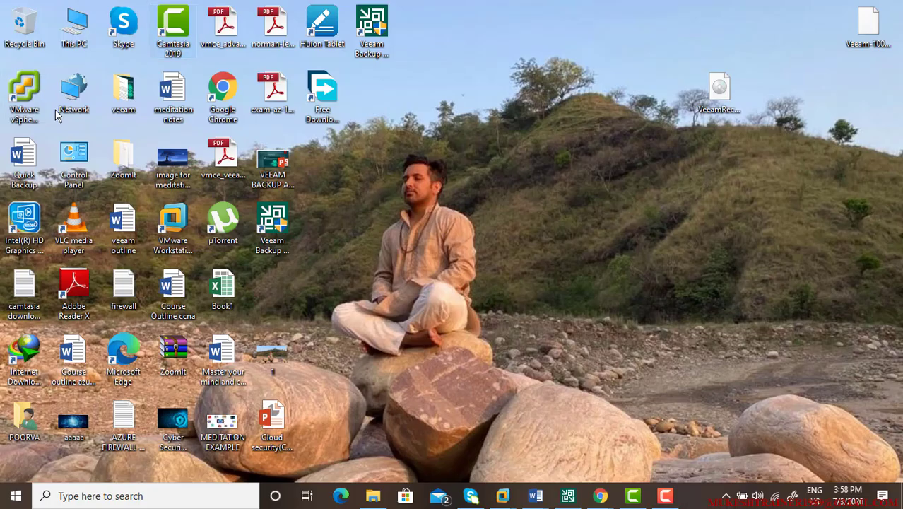
double_click(16, 95)
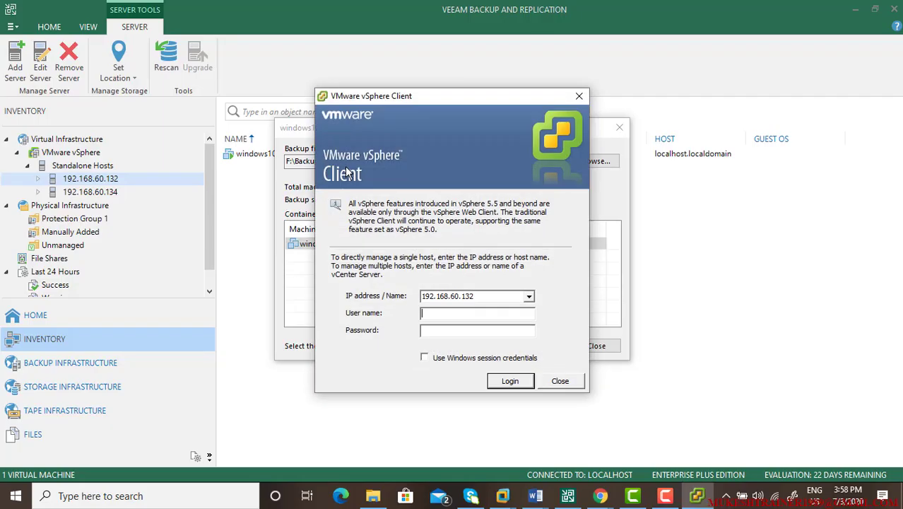
click(476, 316)
key(Return)
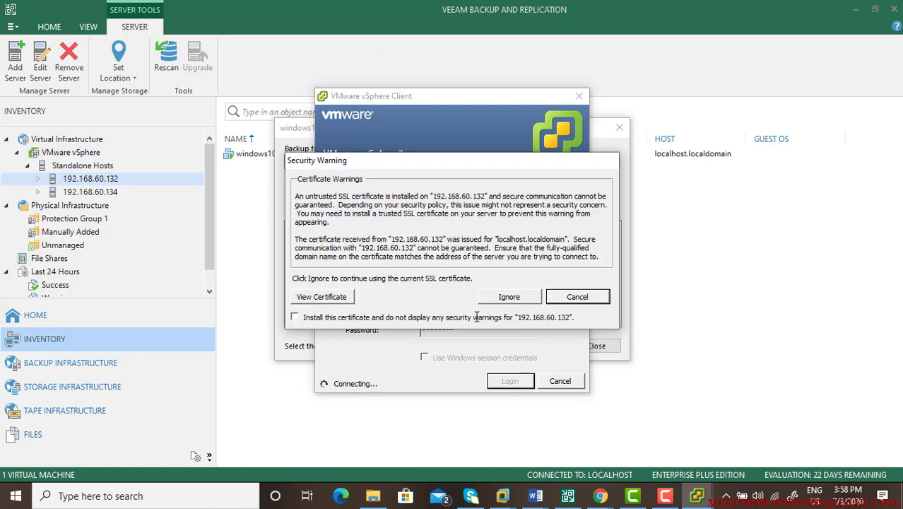
click(507, 303)
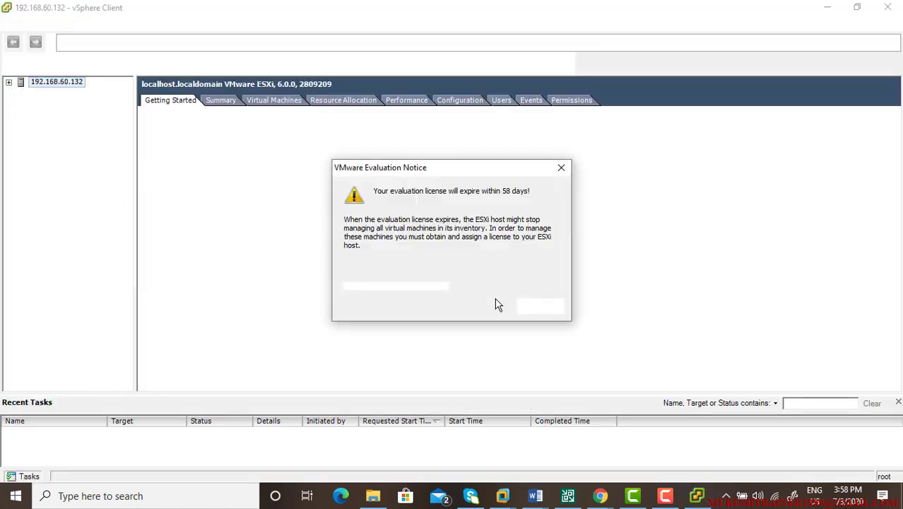
click(537, 304)
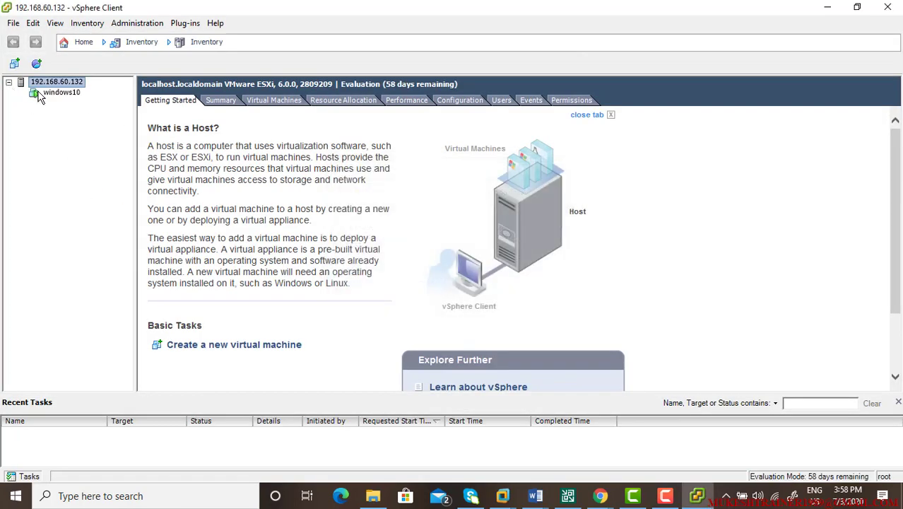
Power off the windows10 virtual machine on host 192.168.60.132
click(37, 93)
right_click(39, 94)
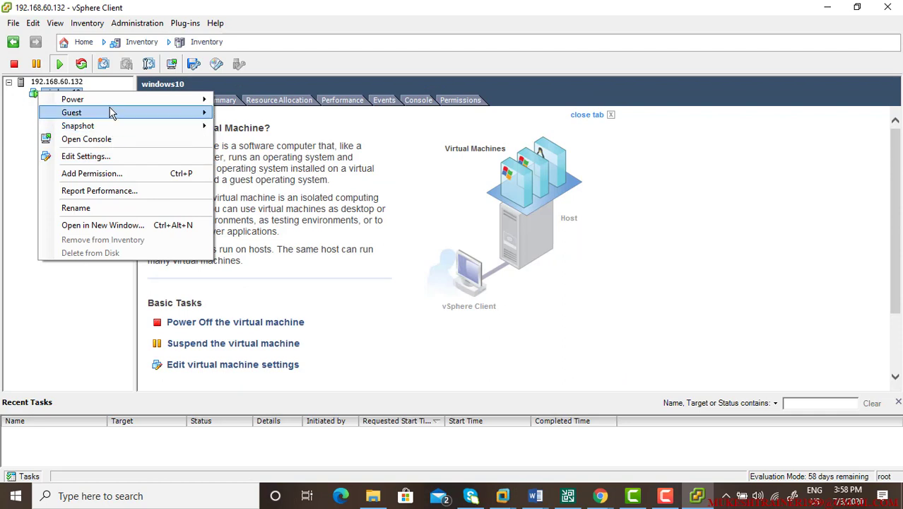
mouse_move(169, 100)
click(229, 114)
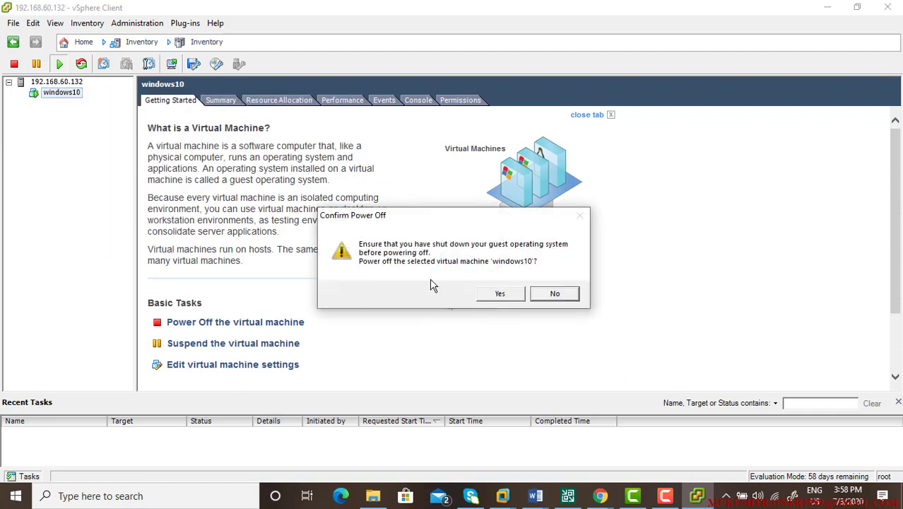
click(499, 294)
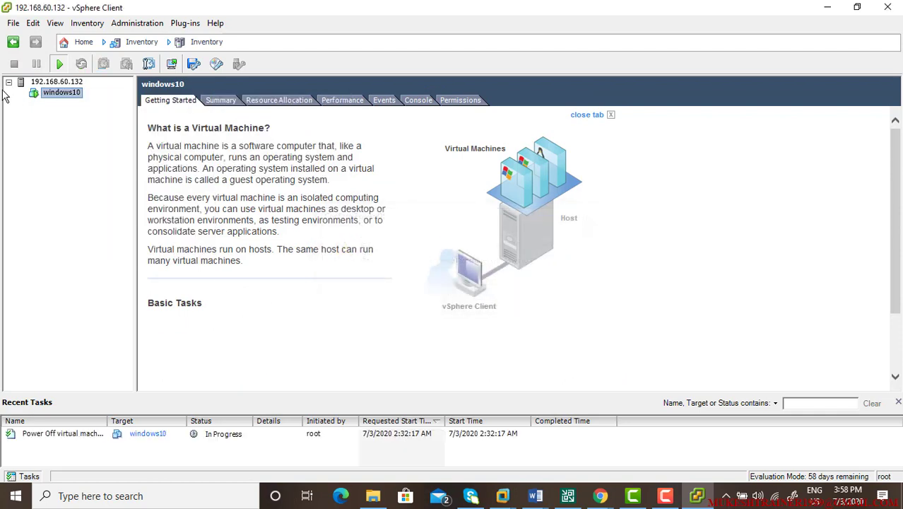
Delete the windows10 virtual machine and its base disks from disk
right_click(69, 97)
click(125, 252)
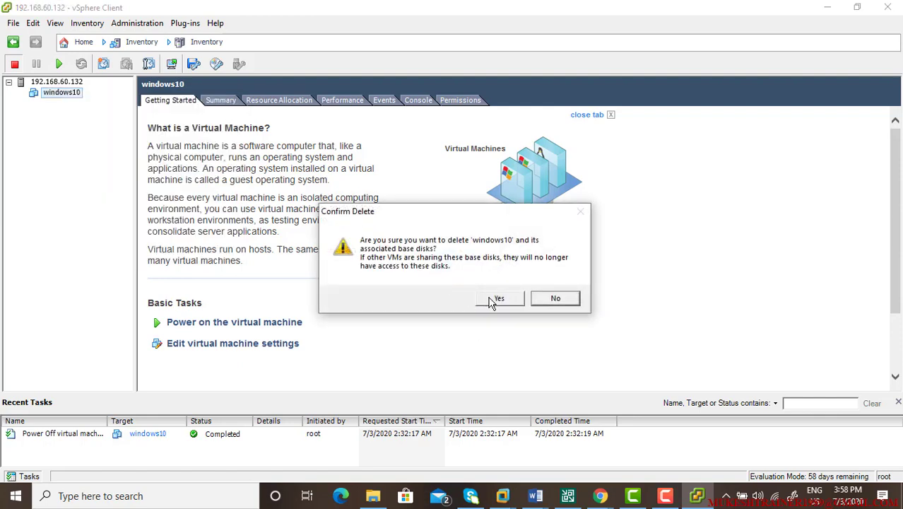
click(498, 297)
Switch back to Veeam Backup and Replication and start an entire VM restore, including registration, of windows10
click(572, 496)
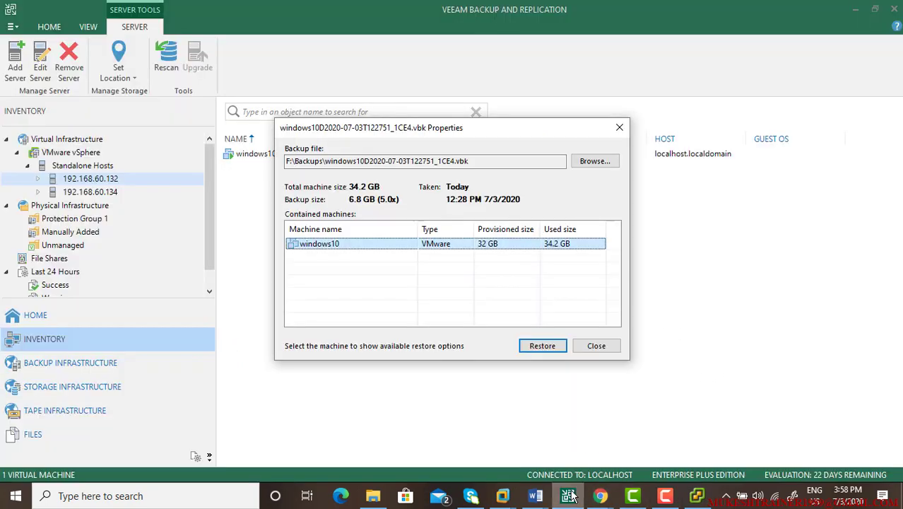
click(541, 346)
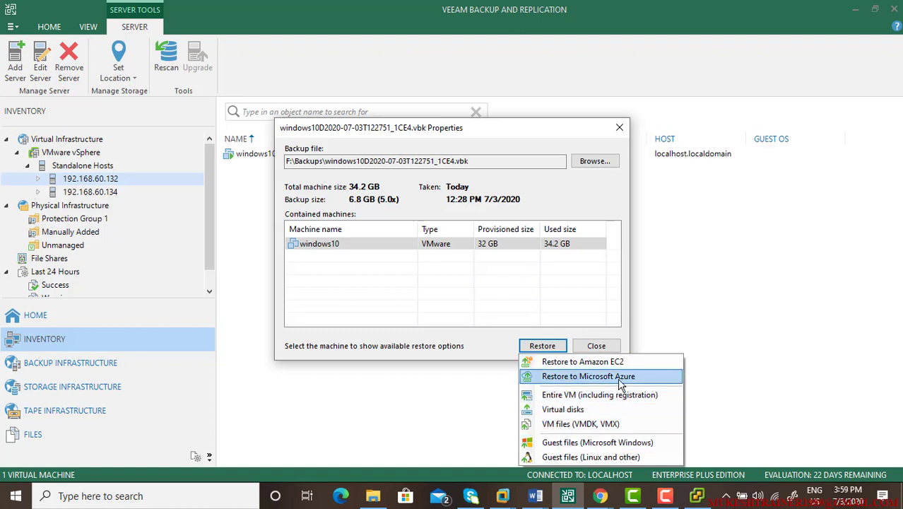
click(577, 397)
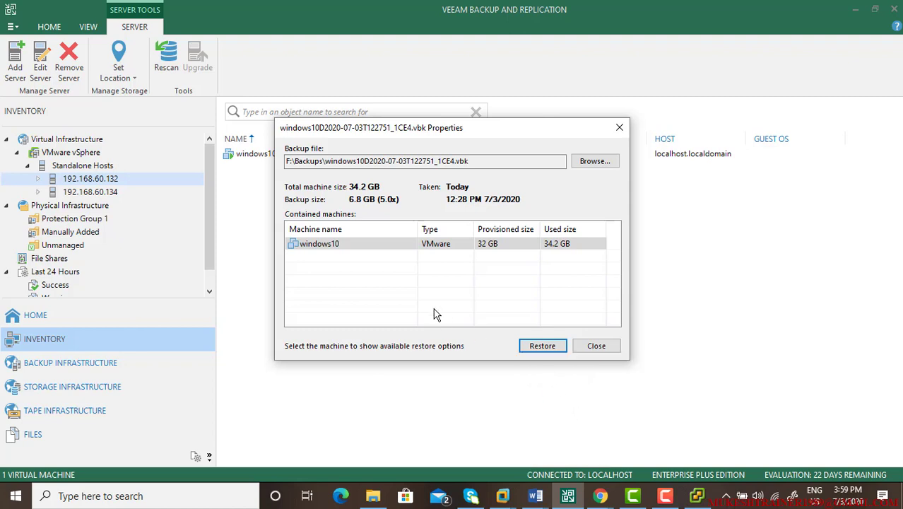
click(542, 346)
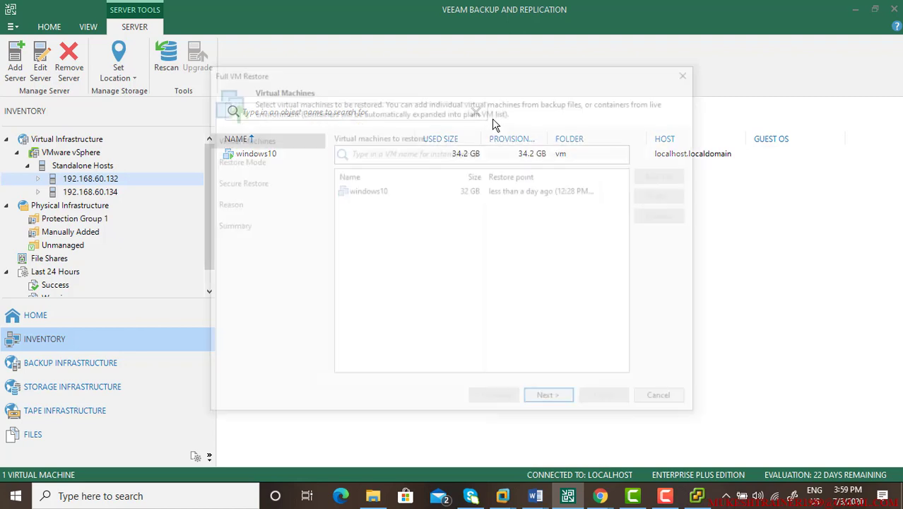
Restore windows10 to the original location without a malware scan, giving the reason "test" and powering on the target VM after restoring
click(565, 402)
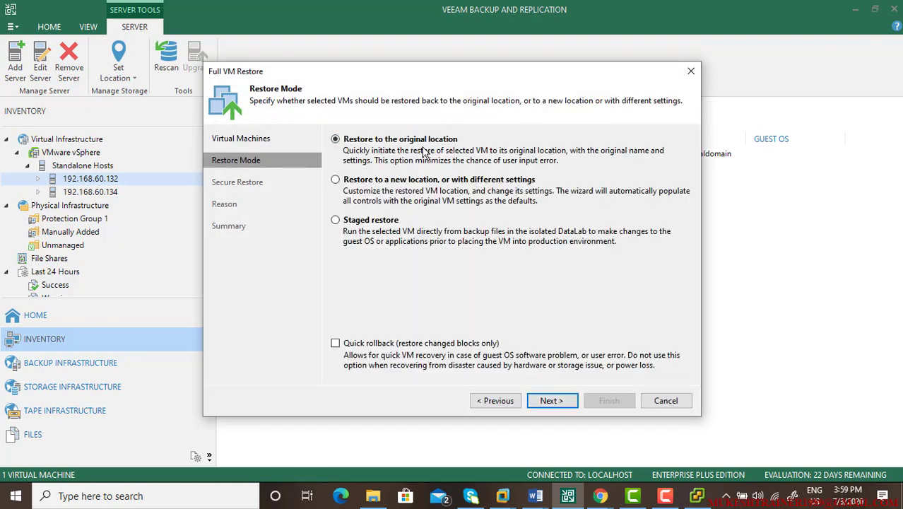
click(545, 401)
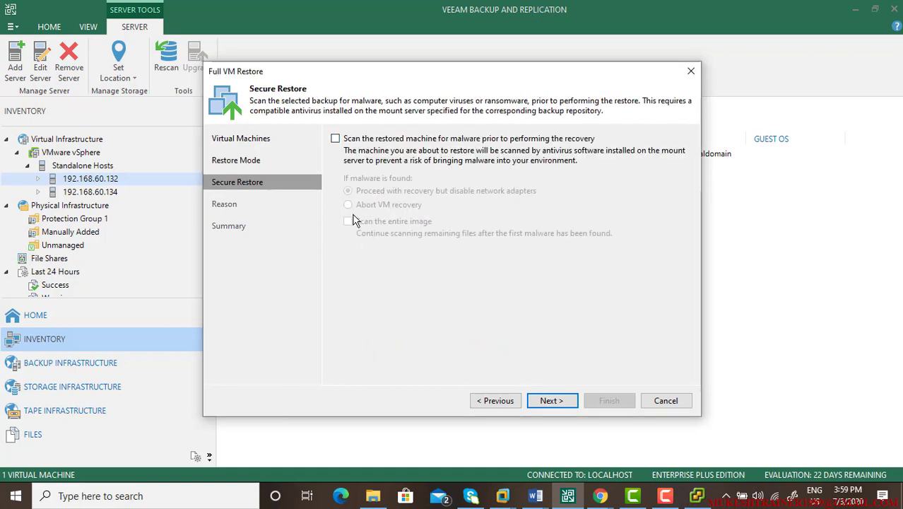
click(548, 401)
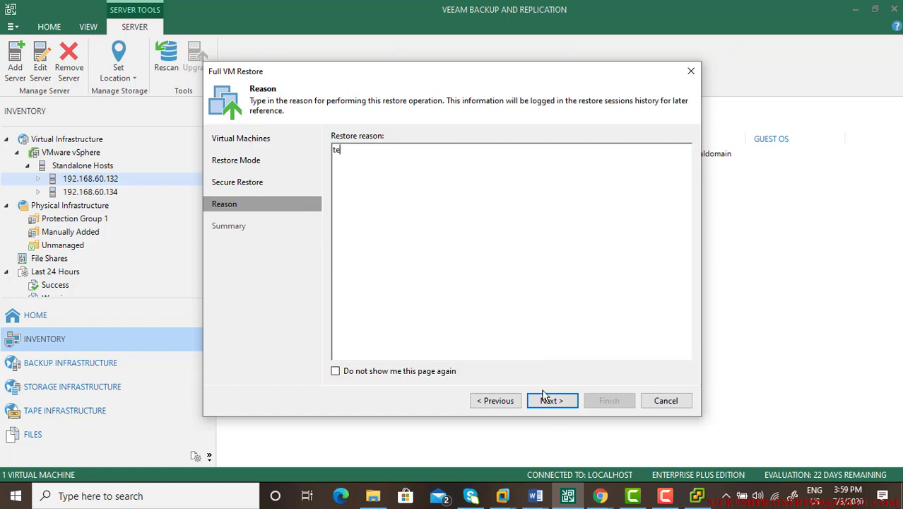
click(543, 395)
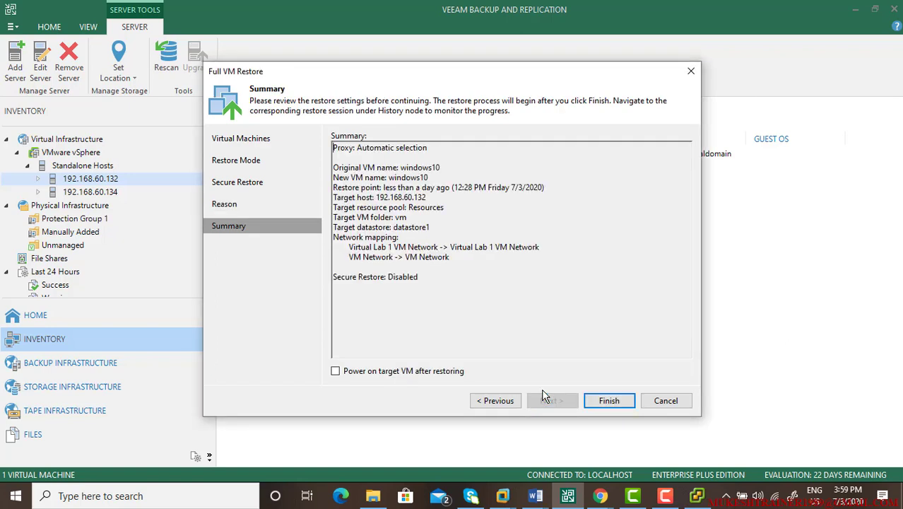
click(408, 372)
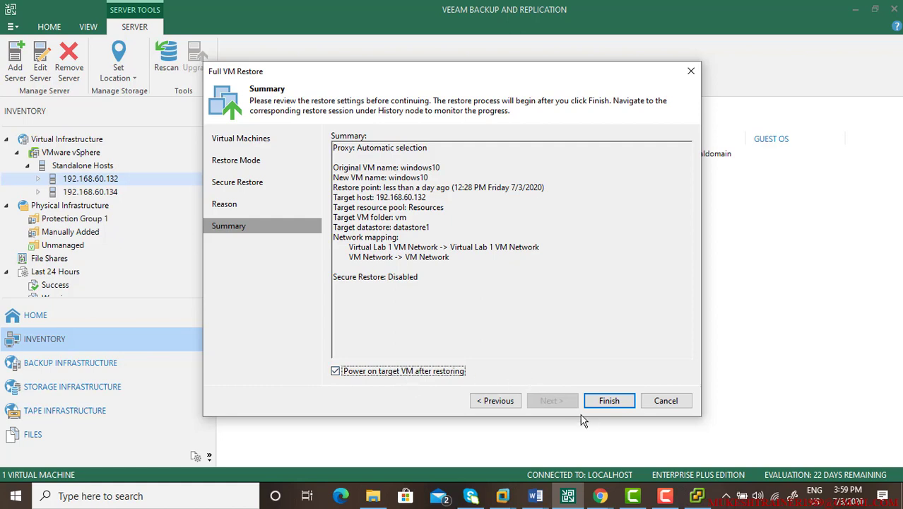
click(611, 401)
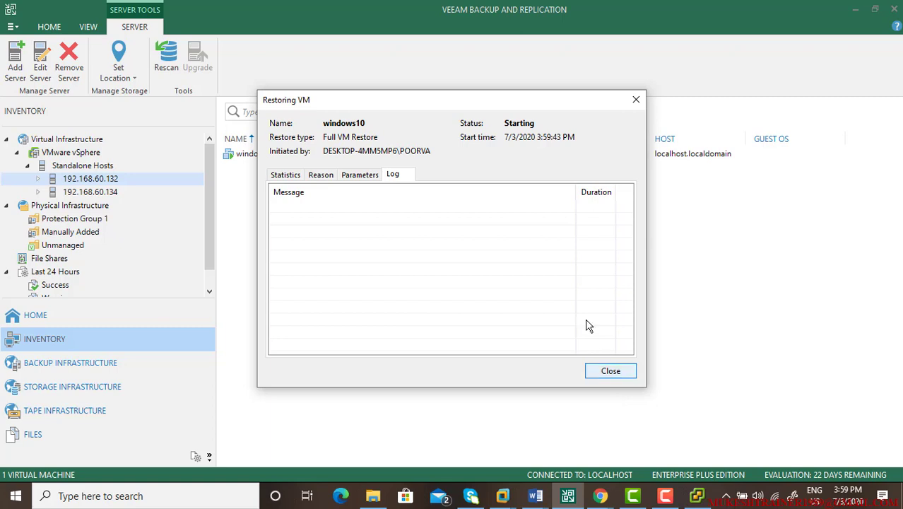
Examine the restore session's statistics, reason and log until the restore finishes, and close the session window
click(274, 178)
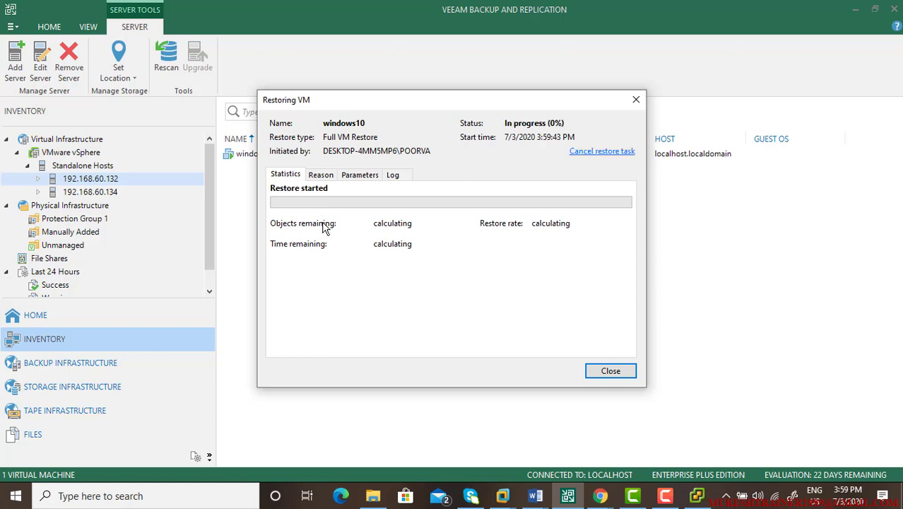
click(331, 174)
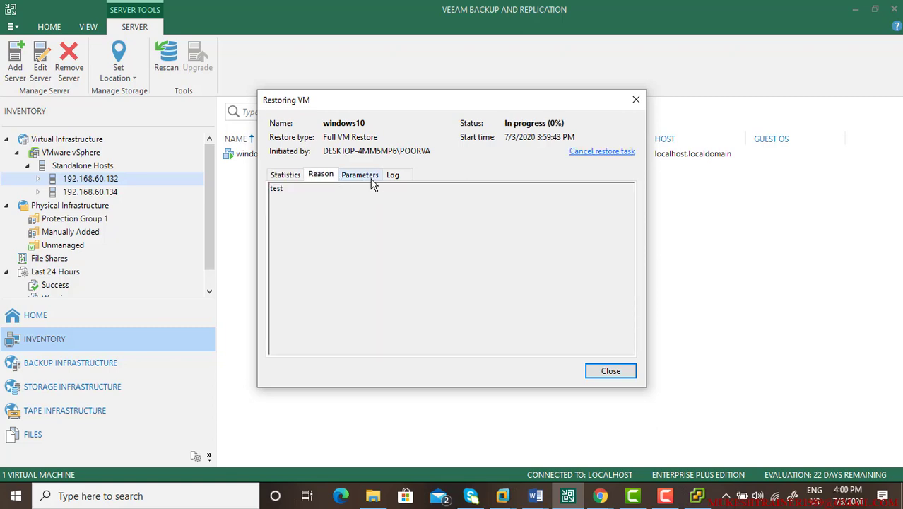
click(394, 176)
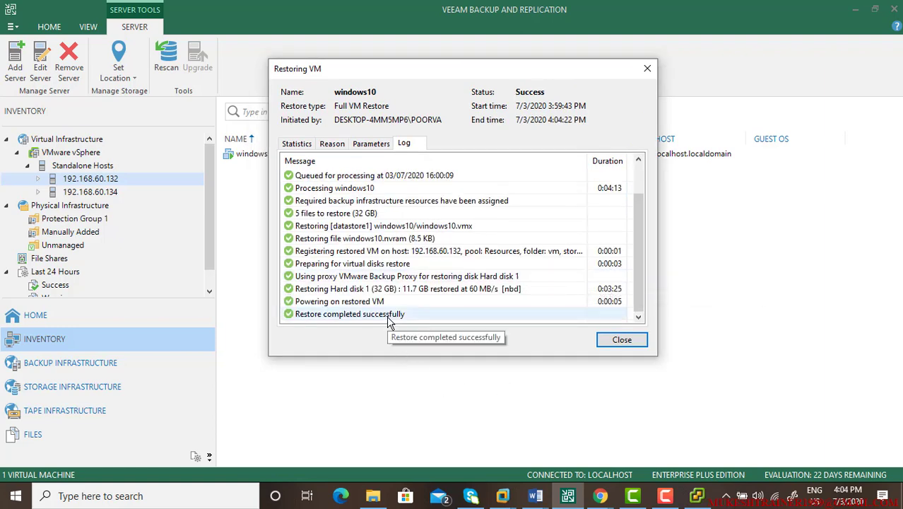
click(623, 341)
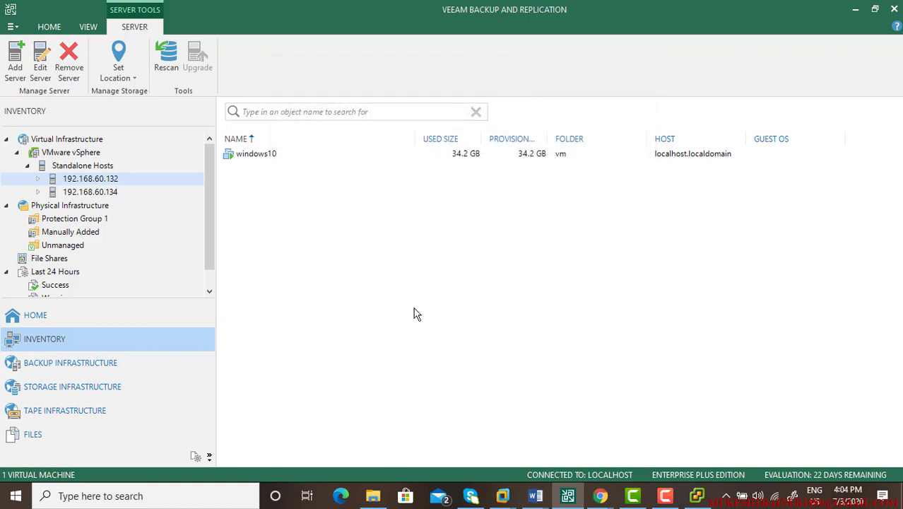
Check the restored windows10 virtual machine in vSphere Client and return to Veeam Backup and Replication
click(696, 495)
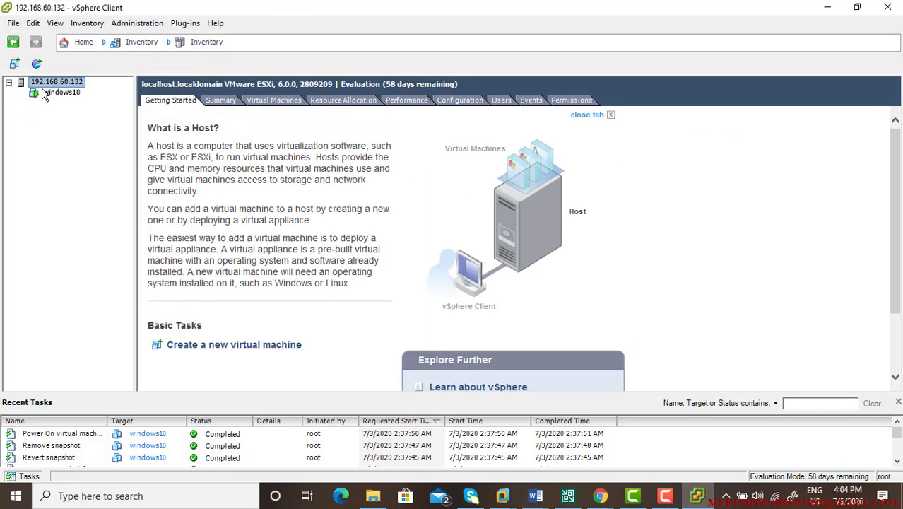
click(73, 96)
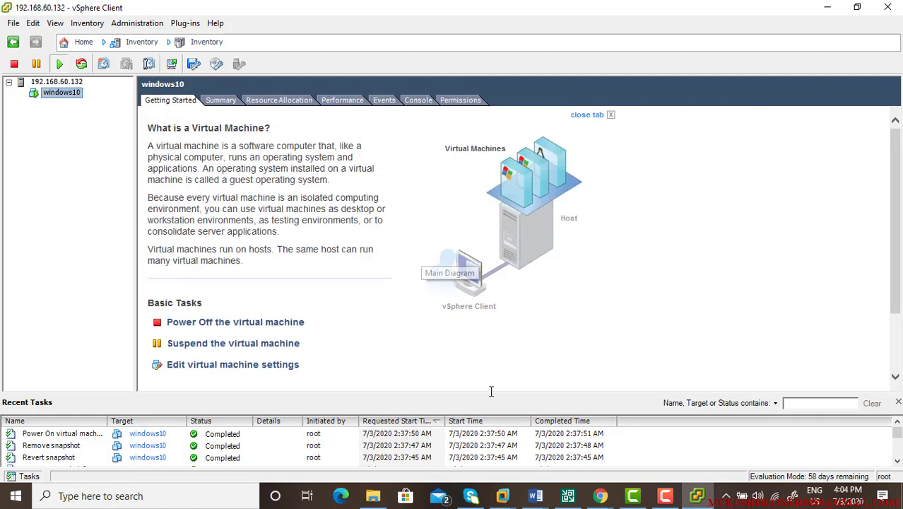
click(567, 492)
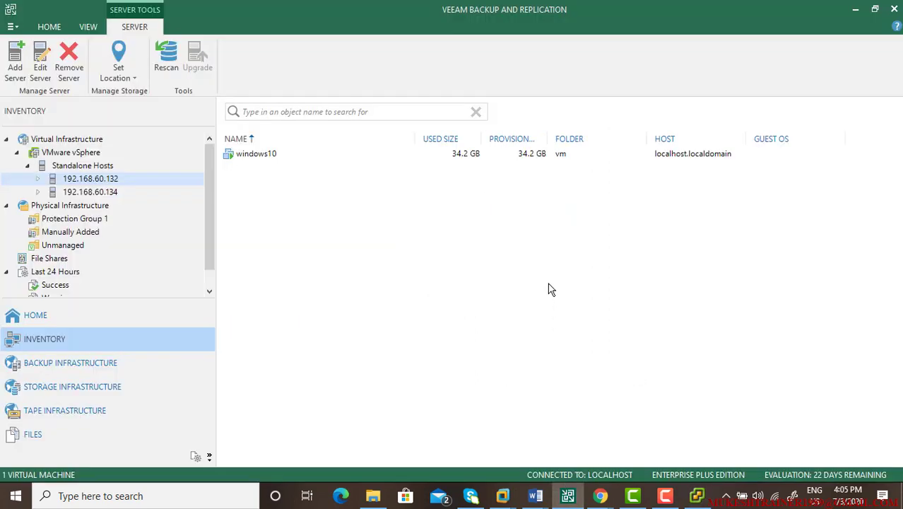